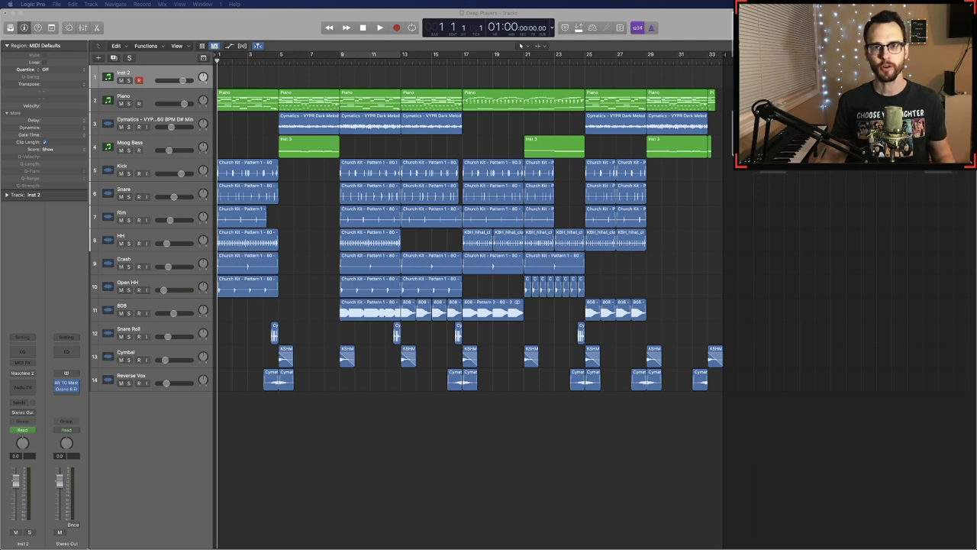
Step: Play the Deep Prayers intro from bar 1, stop, then step the playhead to bar 5 and back to bar 4
{"action": "left_click", "coordinate": [687, 34]}
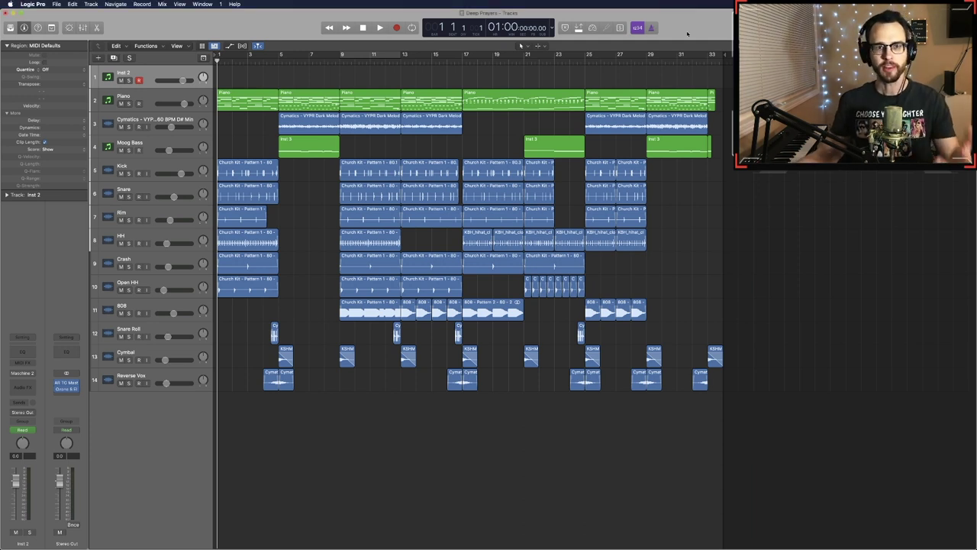
{"action": "key", "text": "space"}
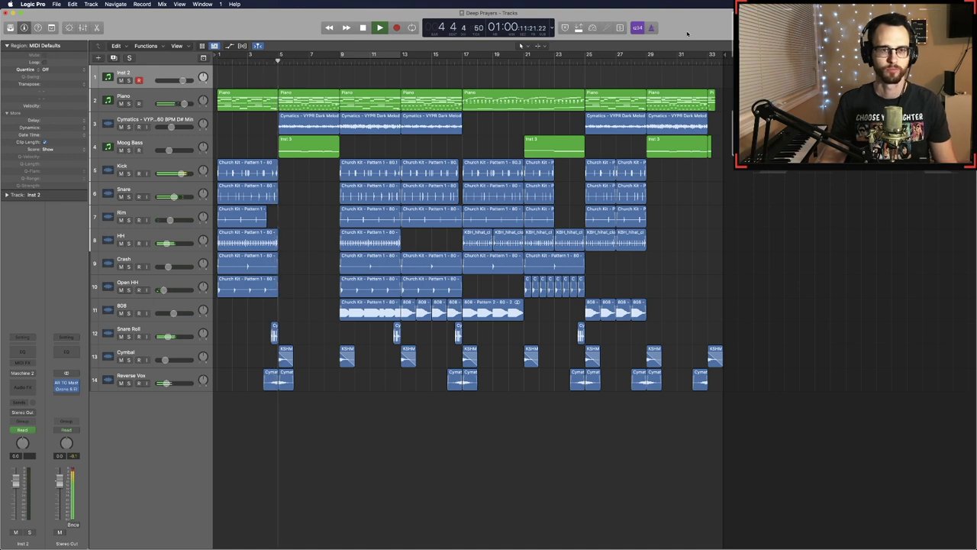
{"action": "key", "text": "space"}
{"action": "key", "text": "Return"}
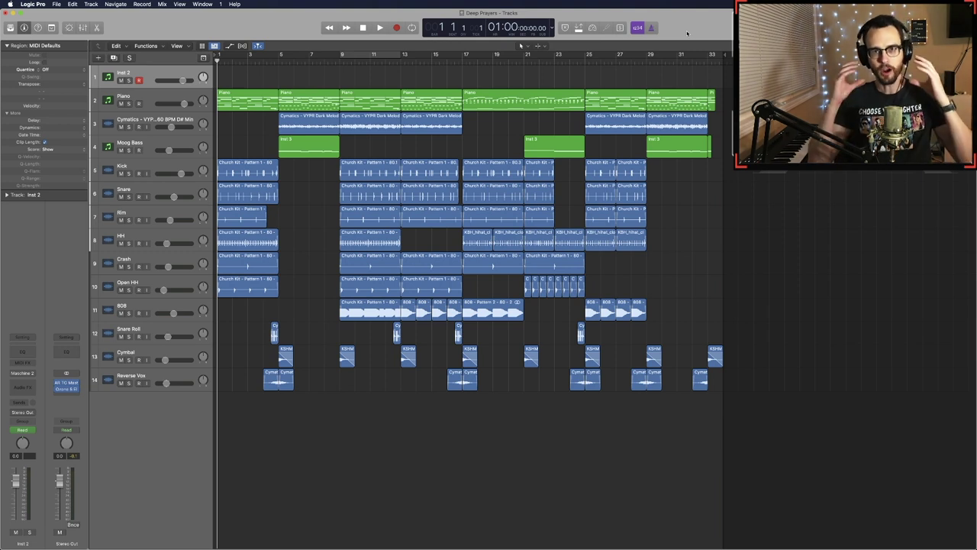
{"action": "key", "text": "period"}
{"action": "key", "text": "period"}
{"action": "key", "text": "period"}
{"action": "key", "text": "period"}
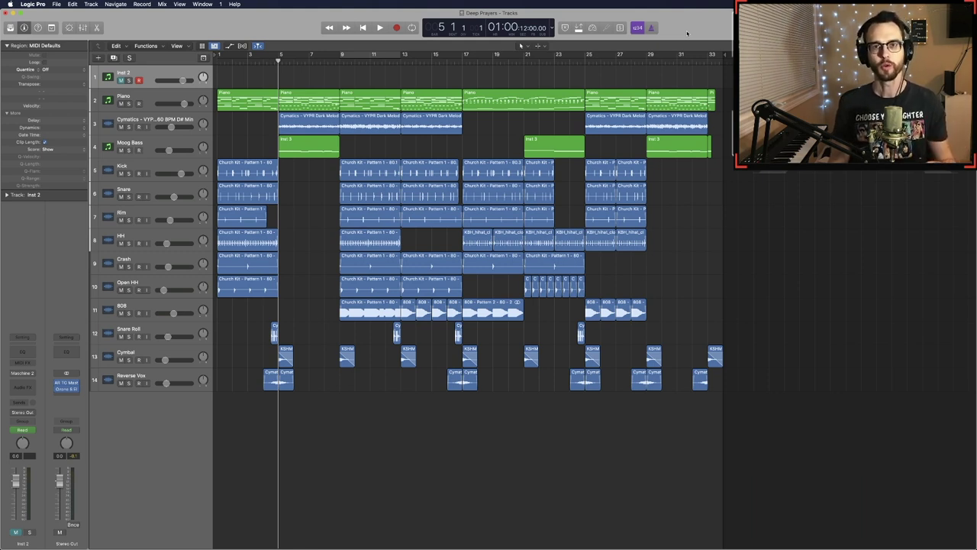
{"action": "key", "text": "comma"}
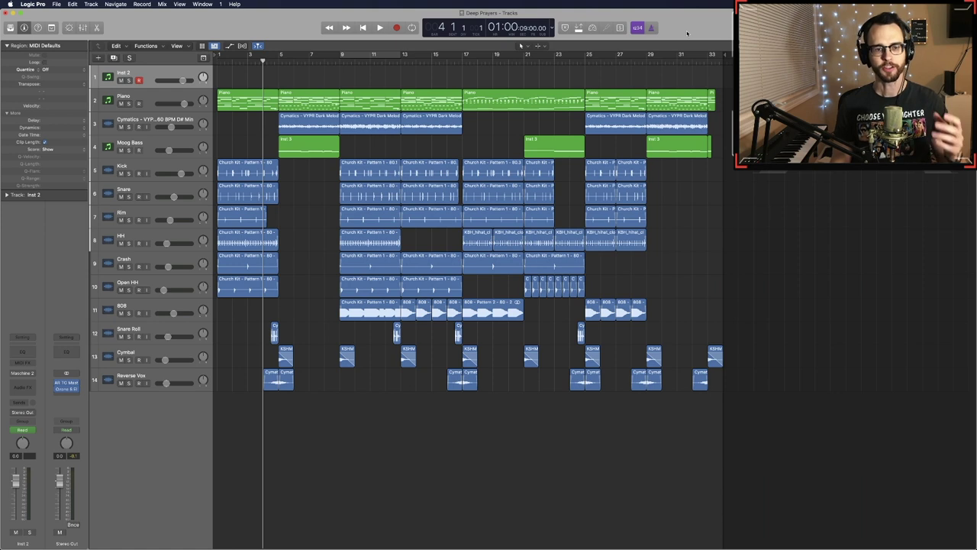
Step: Select the Reverse Vox, Snare Roll, Cymatics and Moog Bass tracks, then play from bar 4
{"action": "left_click", "coordinate": [163, 377]}
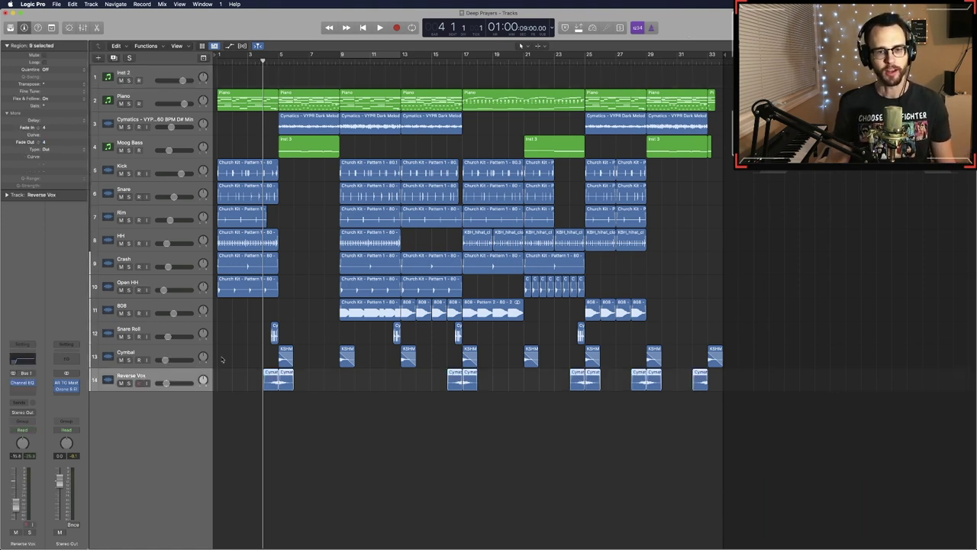
{"action": "left_click", "coordinate": [166, 335]}
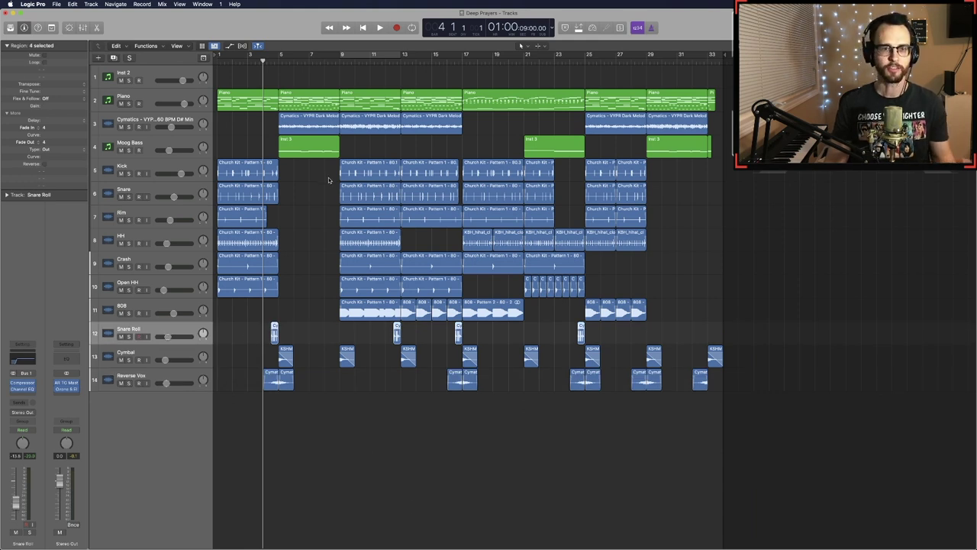
{"action": "left_click", "coordinate": [177, 121]}
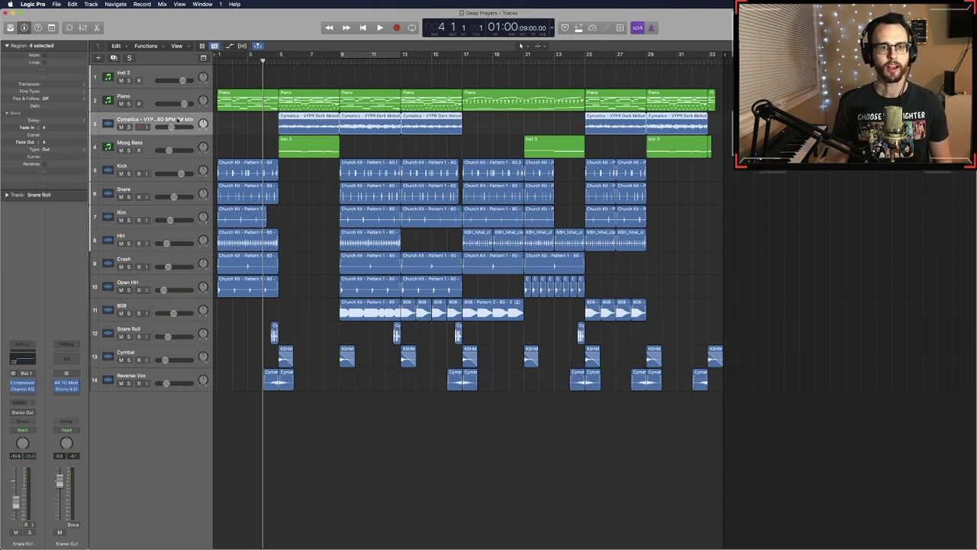
{"action": "left_click", "coordinate": [290, 131]}
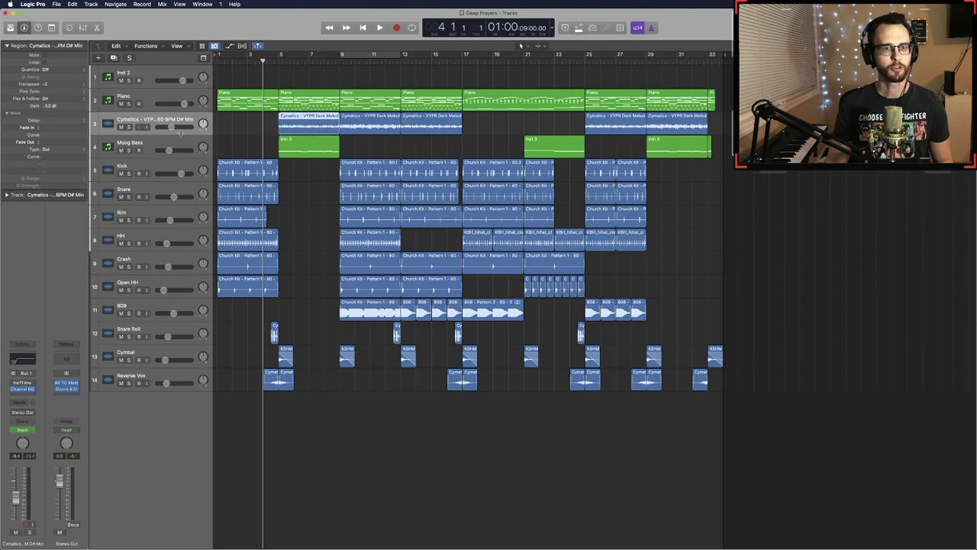
{"action": "left_click", "coordinate": [177, 142]}
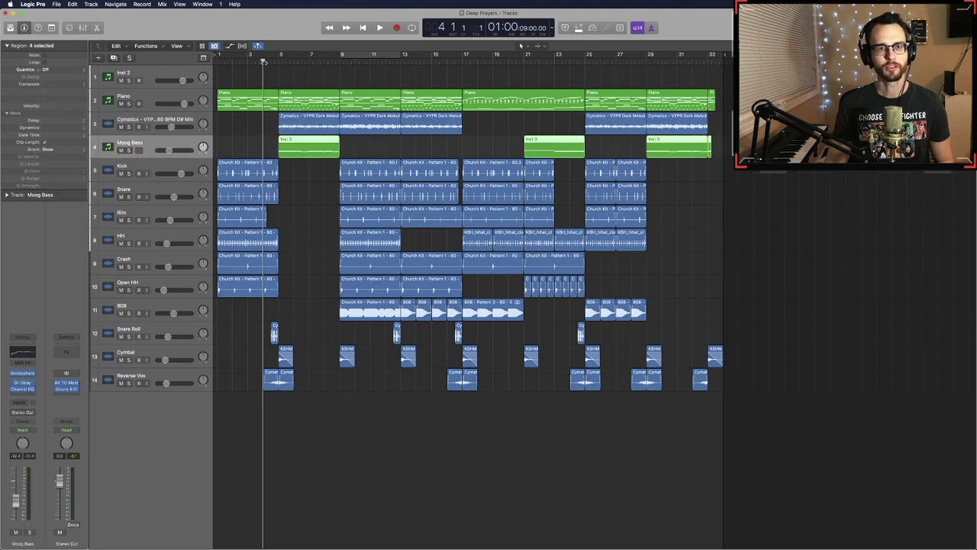
{"action": "key", "text": "space"}
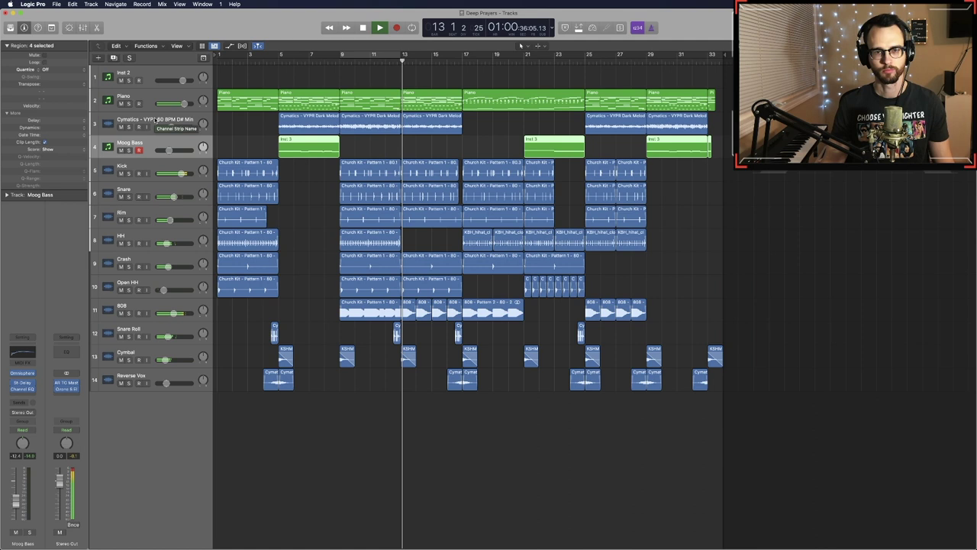
Step: Stop playback, scrub back to bar 9 and select the Cymatics region at bars 9–11
{"action": "key", "text": "space"}
{"action": "left_click_drag", "start_coordinate": [286, 59], "coordinate": [341, 60]}
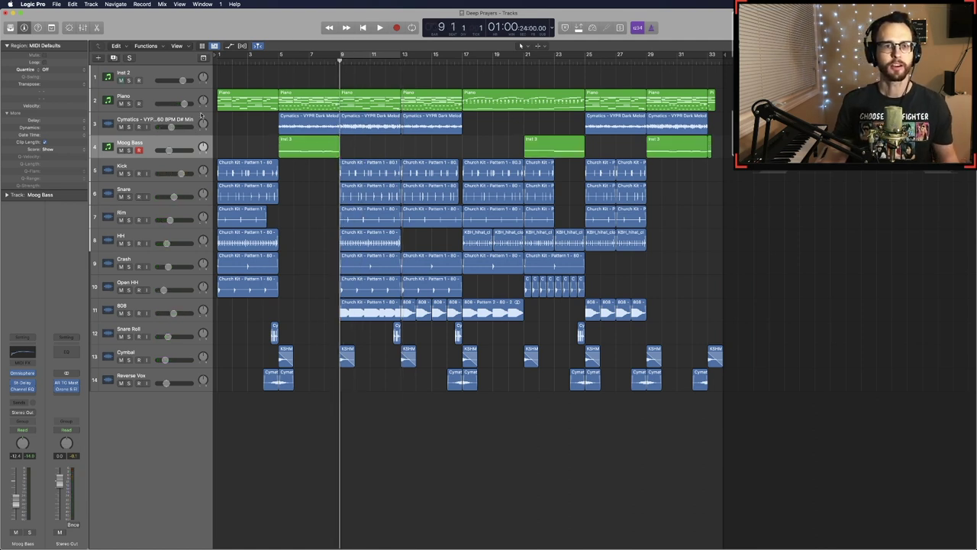
{"action": "left_click", "coordinate": [388, 124]}
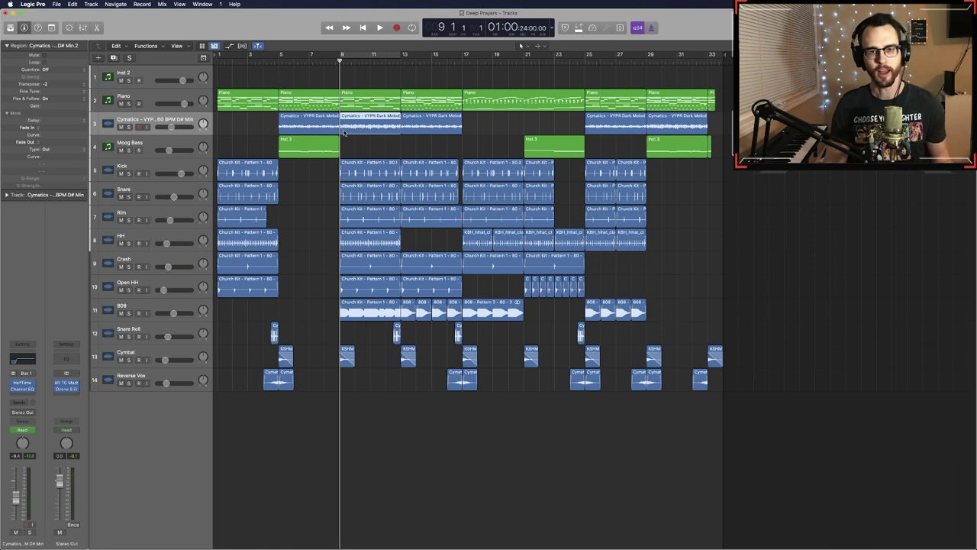
Step: Move the playhead to bar 13, select the 808 track, and scrub to bar 16 beat 3
{"action": "left_click_drag", "start_coordinate": [340, 61], "coordinate": [399, 61]}
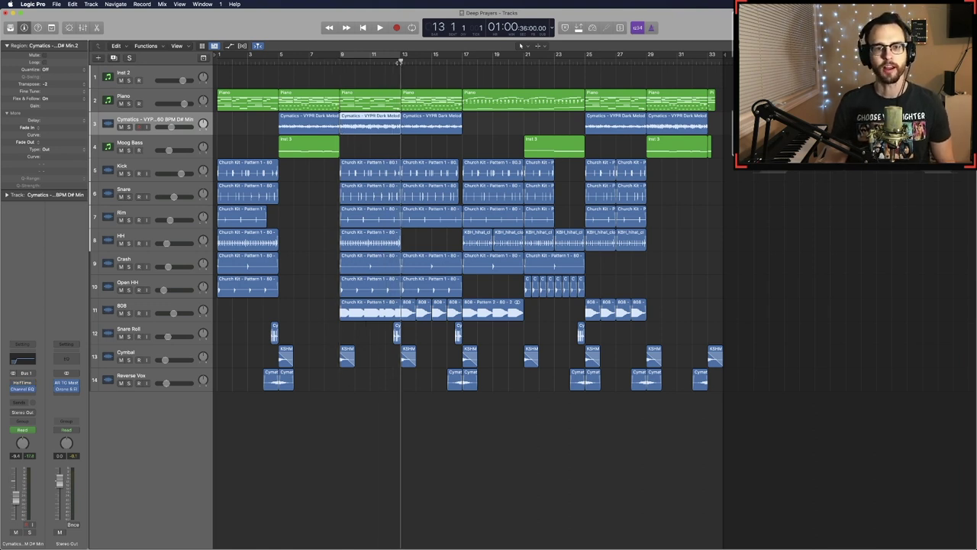
{"action": "left_click", "coordinate": [417, 248]}
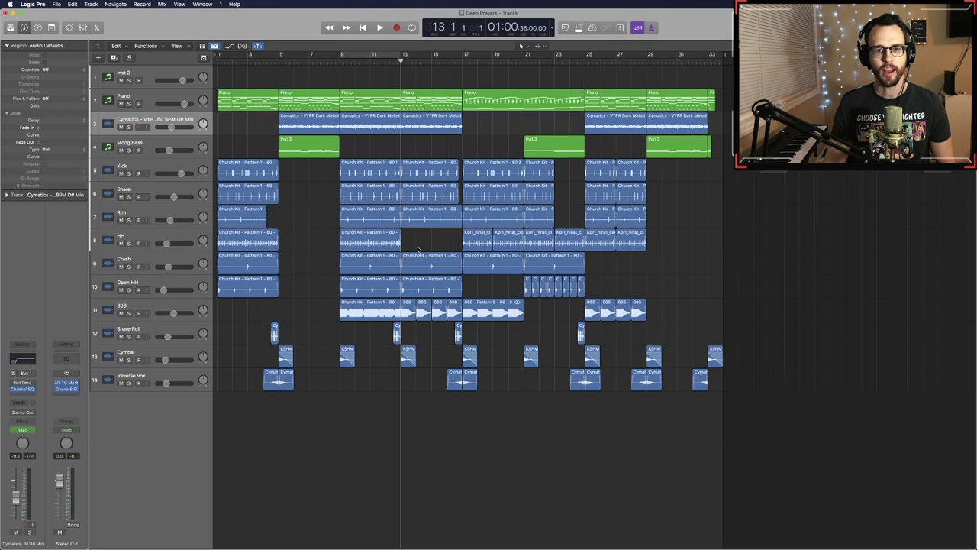
{"action": "left_click", "coordinate": [418, 320]}
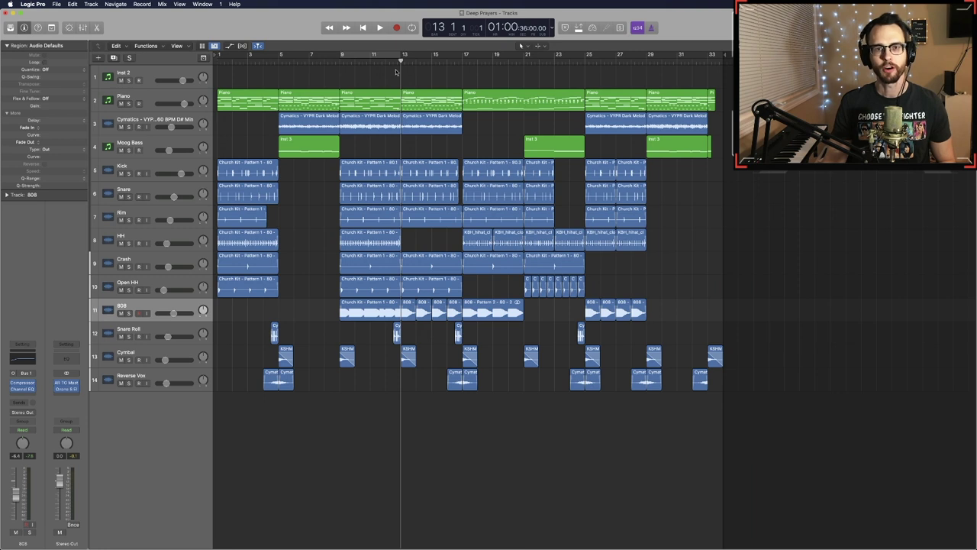
{"action": "left_click_drag", "start_coordinate": [401, 61], "coordinate": [420, 61]}
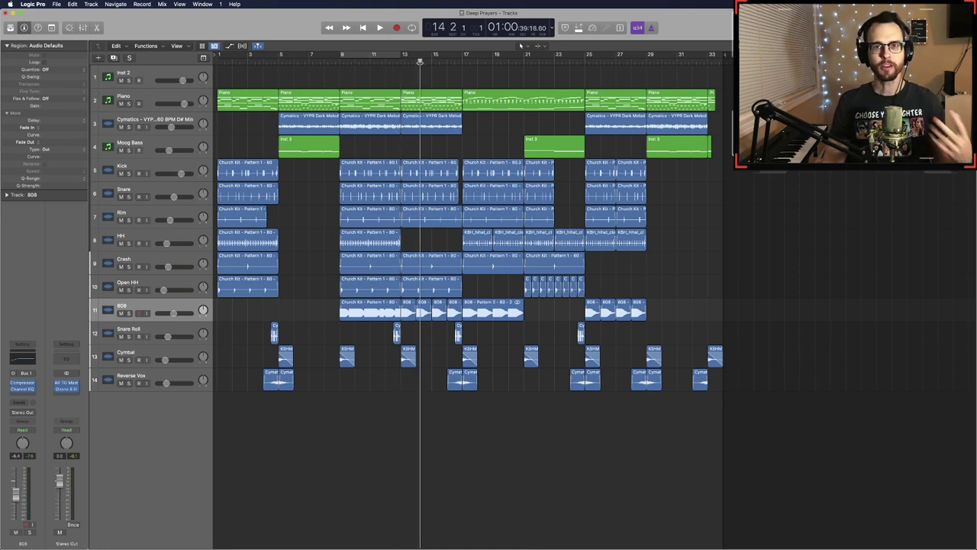
{"action": "left_click_drag", "start_coordinate": [419, 61], "coordinate": [447, 61]}
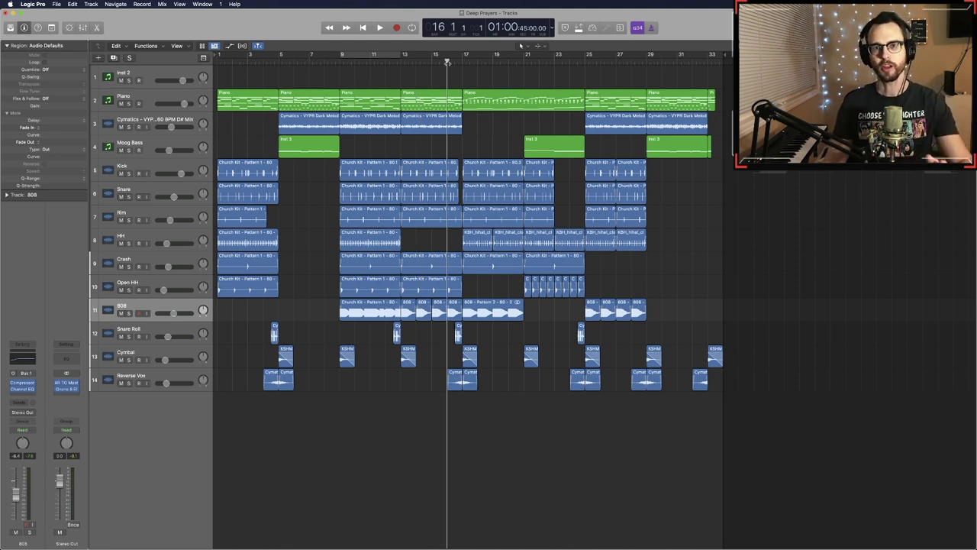
{"action": "left_click_drag", "start_coordinate": [448, 61], "coordinate": [454, 61]}
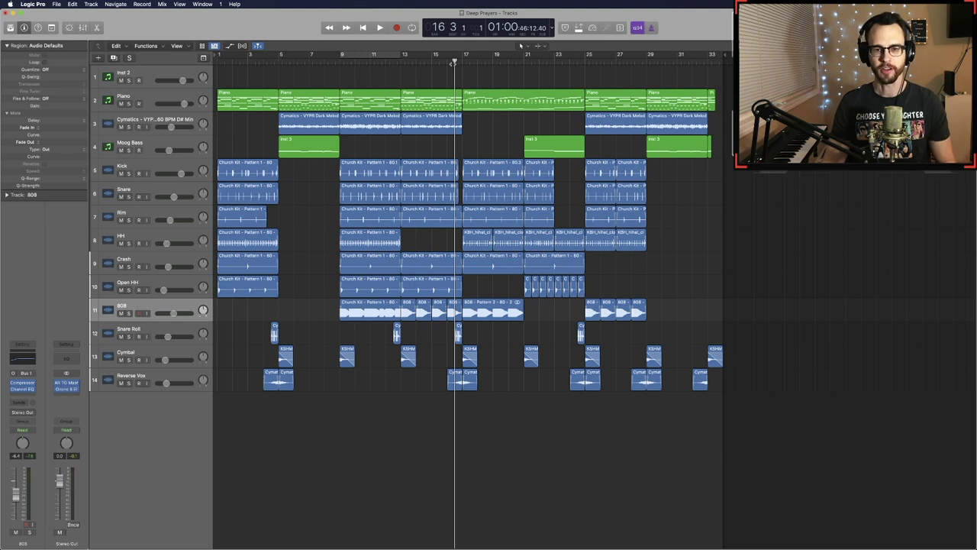
Step: Play from bar 16, dismiss the 'Unexpected request for audio data' alert, and stop at bar 32
{"action": "key", "text": "space"}
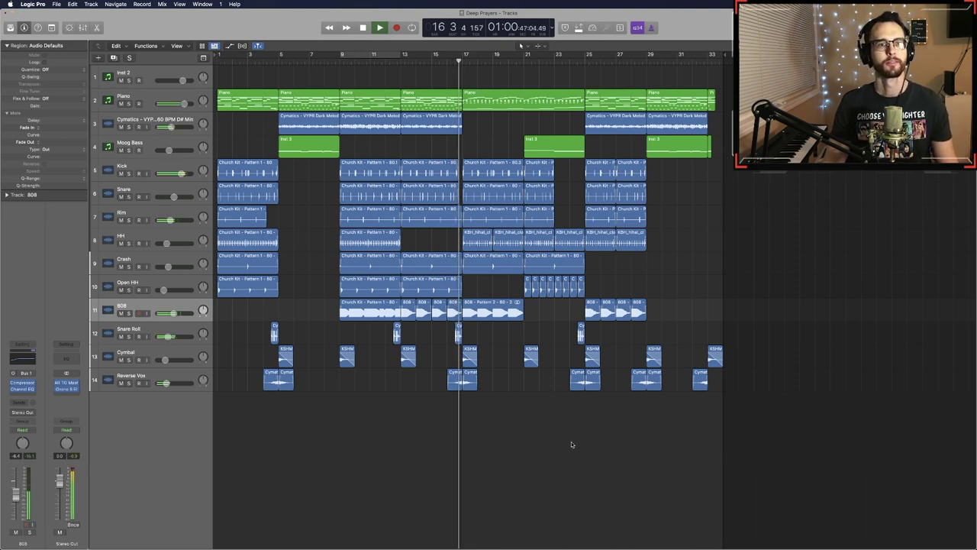
{"action": "left_click", "coordinate": [546, 176]}
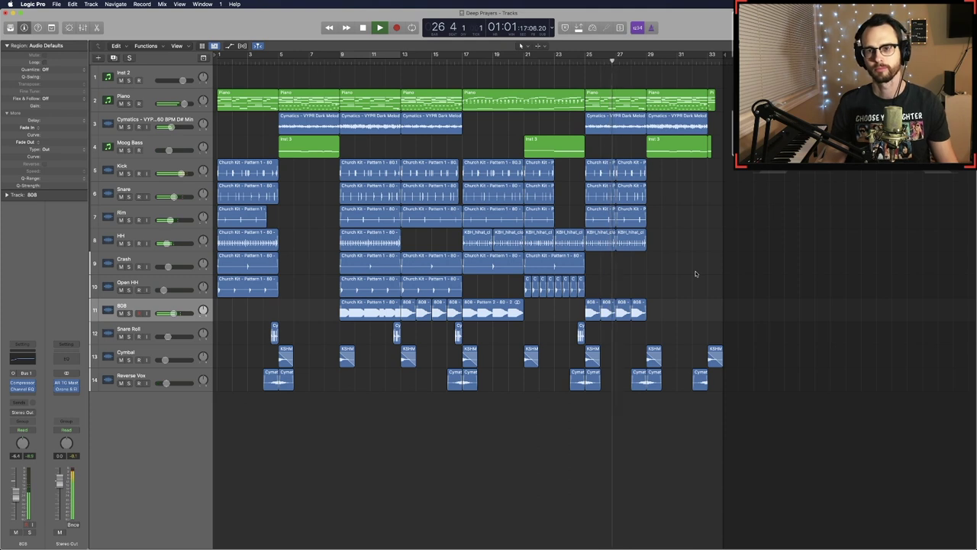
{"action": "key", "text": "space"}
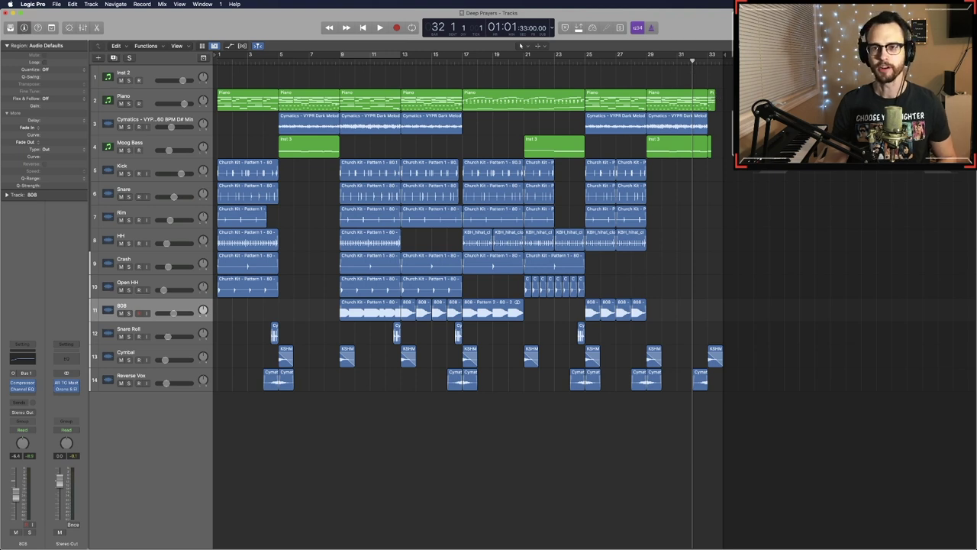
Step: Play from bar 32 past the audio-data alert, then solo the Kick through Open HH drum tracks
{"action": "key", "text": "space"}
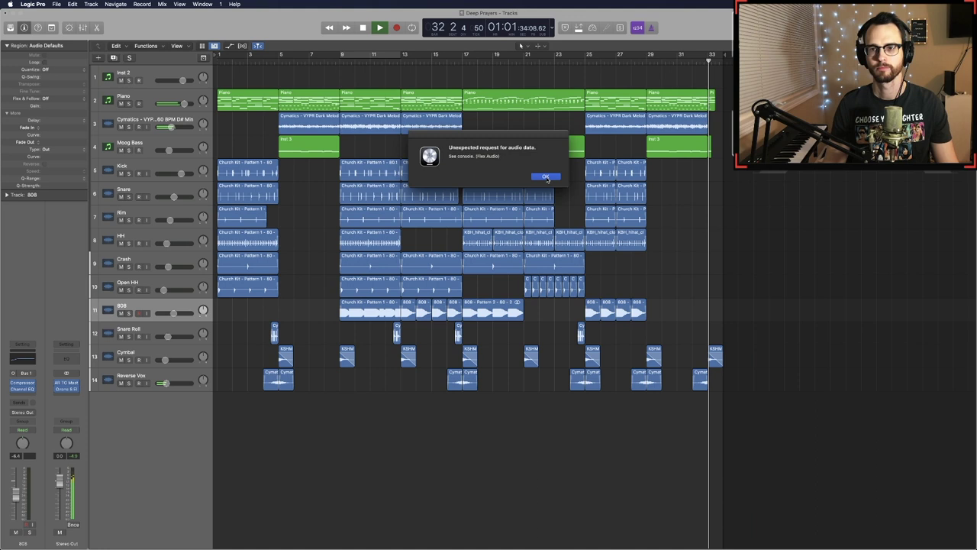
{"action": "left_click", "coordinate": [546, 178]}
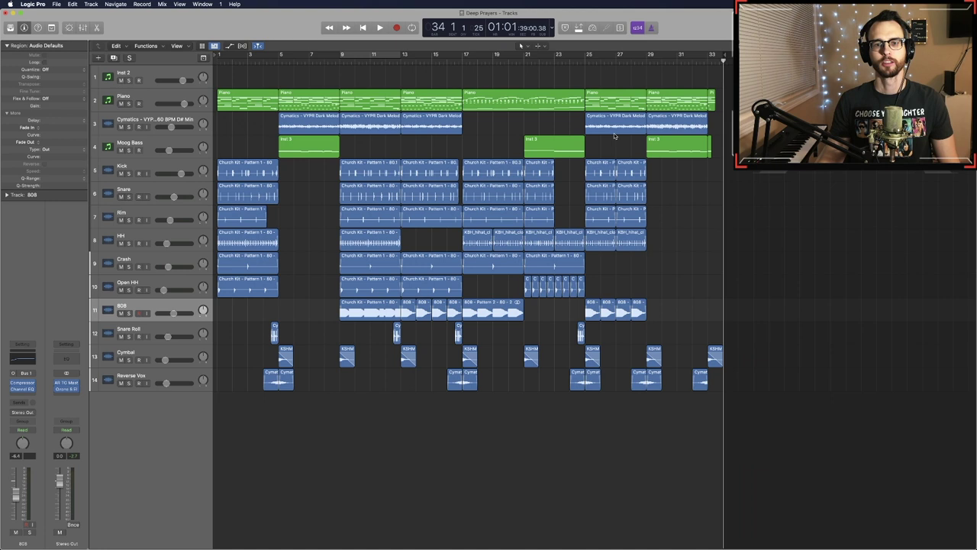
{"action": "left_click_drag", "start_coordinate": [128, 173], "coordinate": [133, 283]}
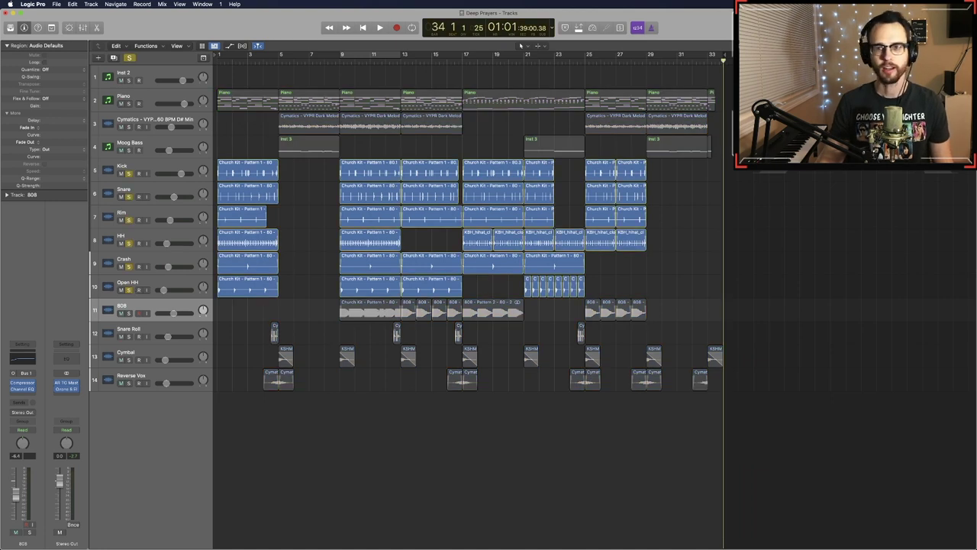
Step: Stop the soloed drums at bar 9 and select the Kick track
{"action": "key", "text": "space"}
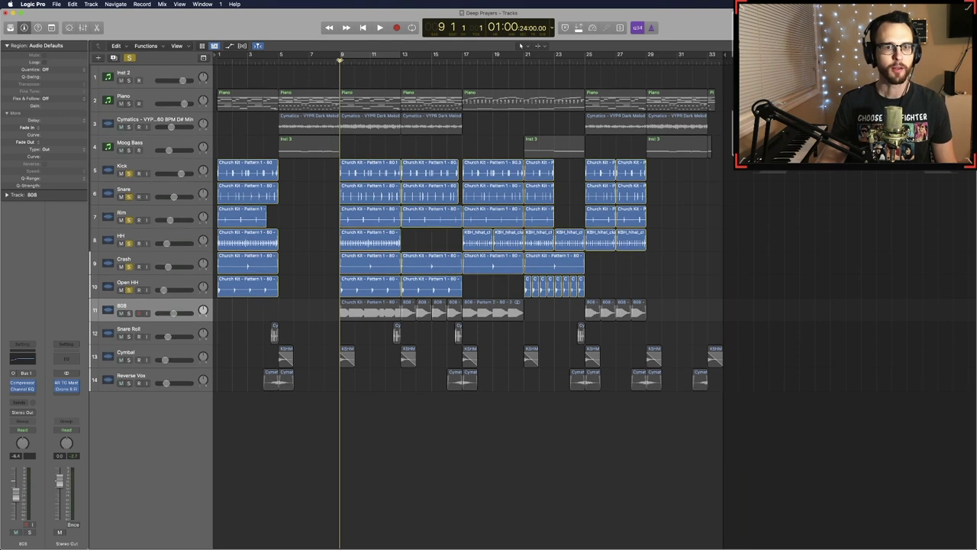
{"action": "left_click", "coordinate": [122, 165]}
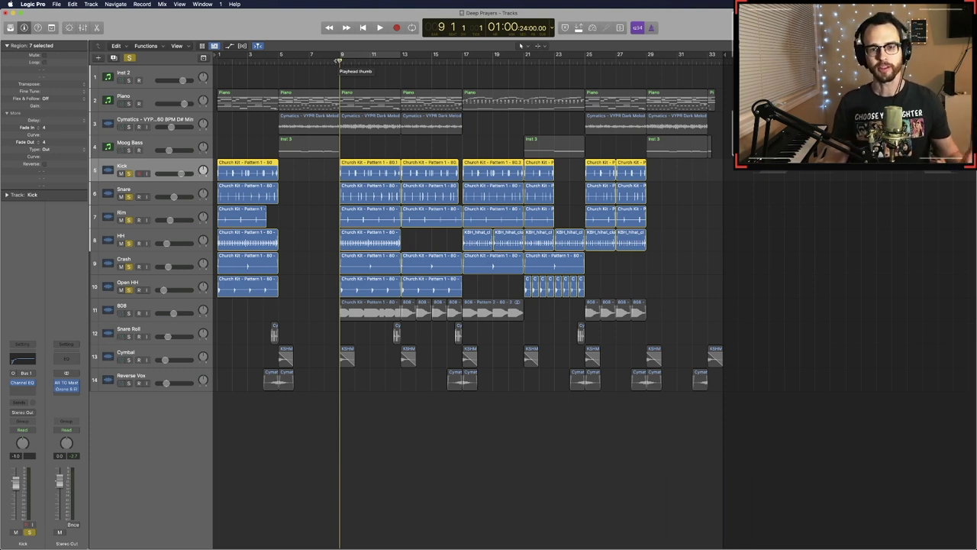
Step: Add the 808 to the soloed drums and audition them, then solo only Piano and Cymatics
{"action": "left_click", "coordinate": [129, 313]}
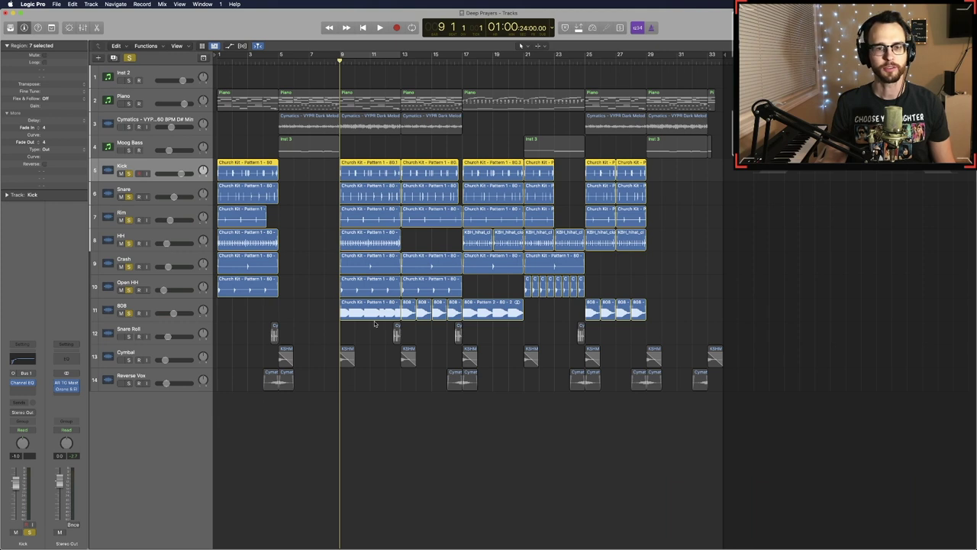
{"action": "key", "text": "space"}
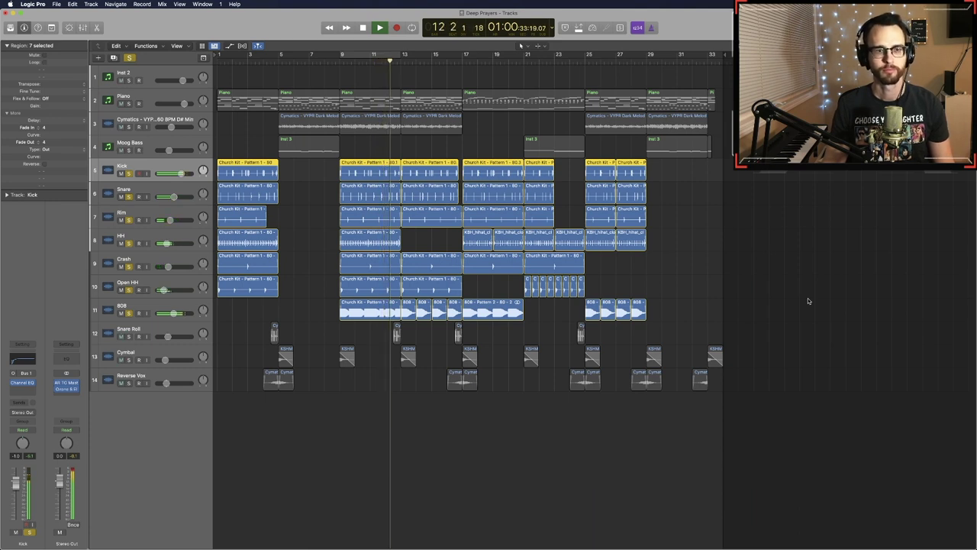
{"action": "key", "text": "space"}
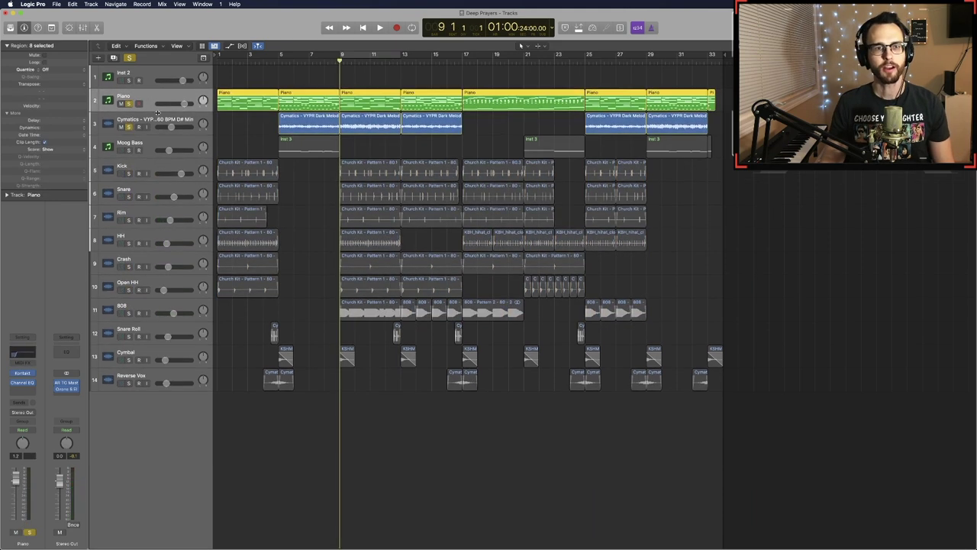
{"action": "left_click", "coordinate": [158, 120]}
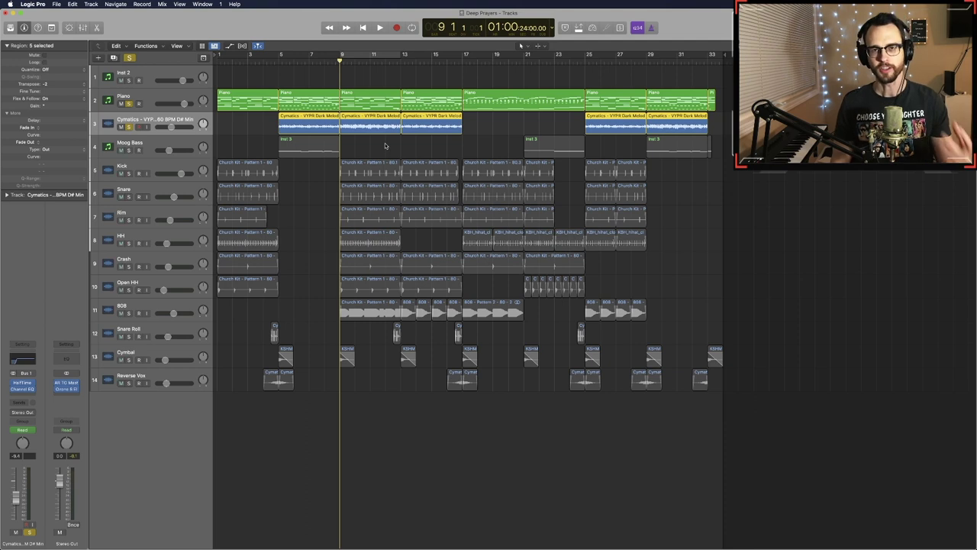
Step: Play and stop the Piano and Cymatics solo, then clear all solos
{"action": "key", "text": "space"}
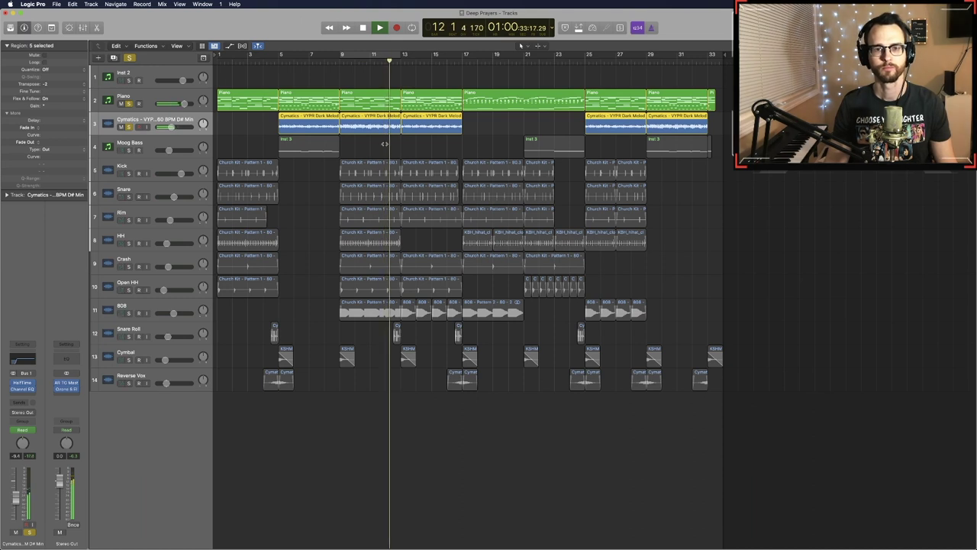
{"action": "key", "text": "space"}
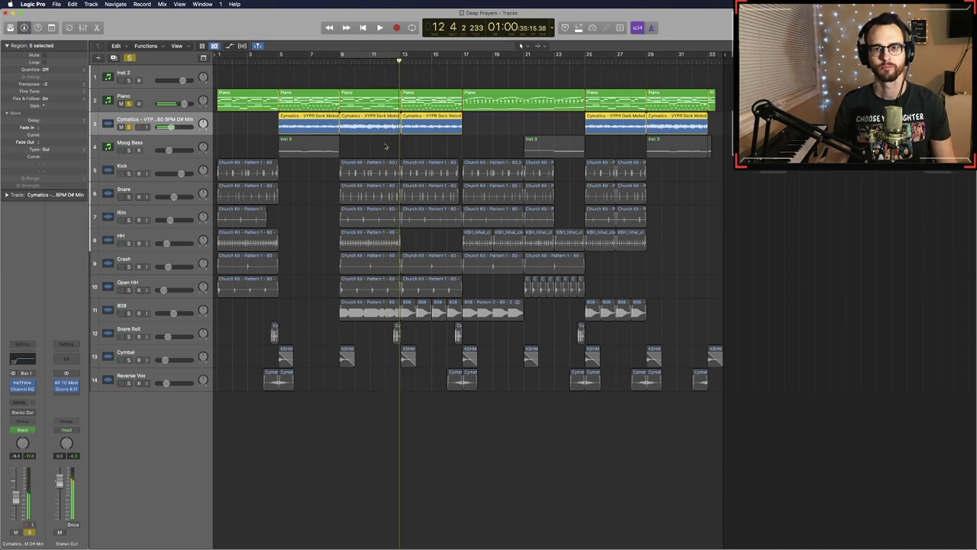
{"action": "left_click", "coordinate": [131, 58]}
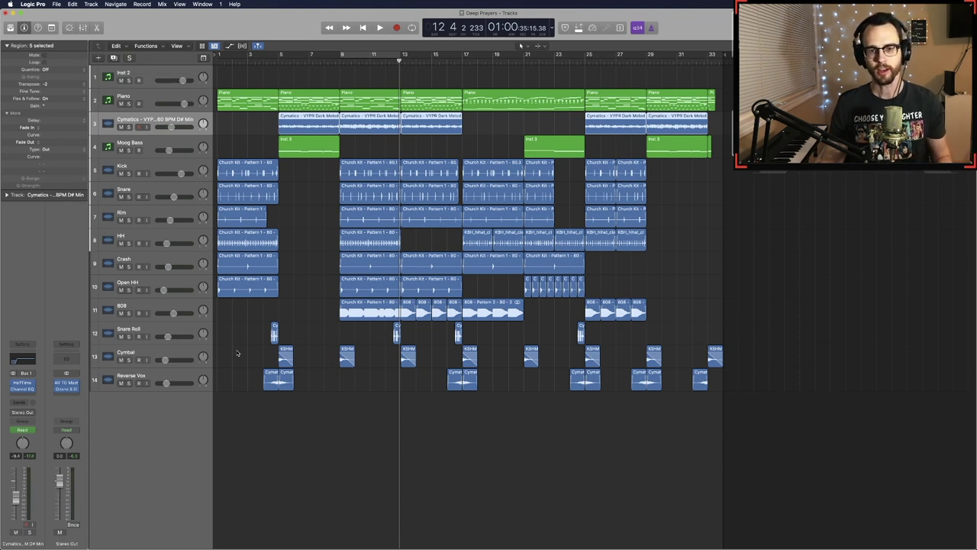
Step: Play the full unsoloed mix from around bar 9–10, then stop and move the playhead to bar 7
{"action": "mouse_move", "coordinate": [237, 348]}
{"action": "left_mouse_down"}
{"action": "mouse_move", "coordinate": [781, 389]}
{"action": "mouse_move", "coordinate": [712, 392]}
{"action": "left_mouse_up"}
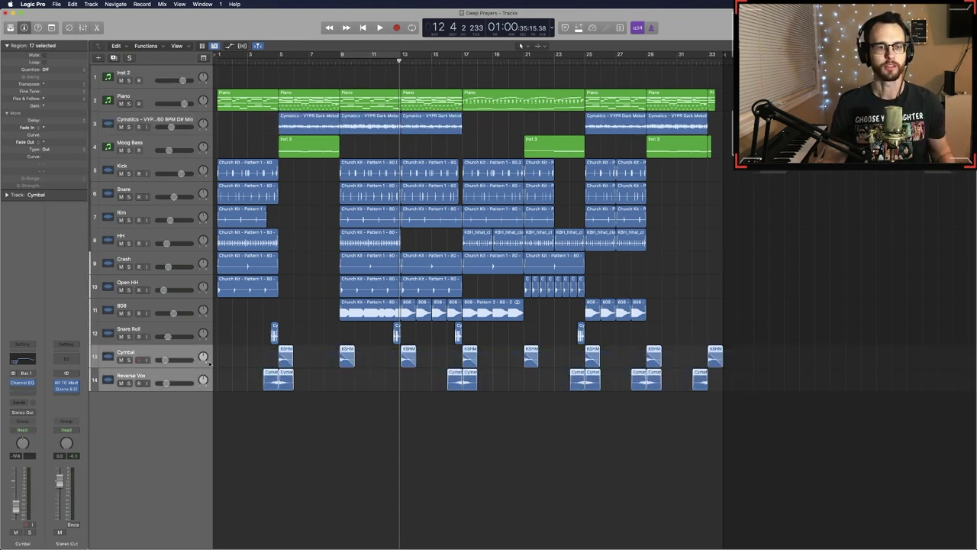
{"action": "left_click", "coordinate": [248, 369]}
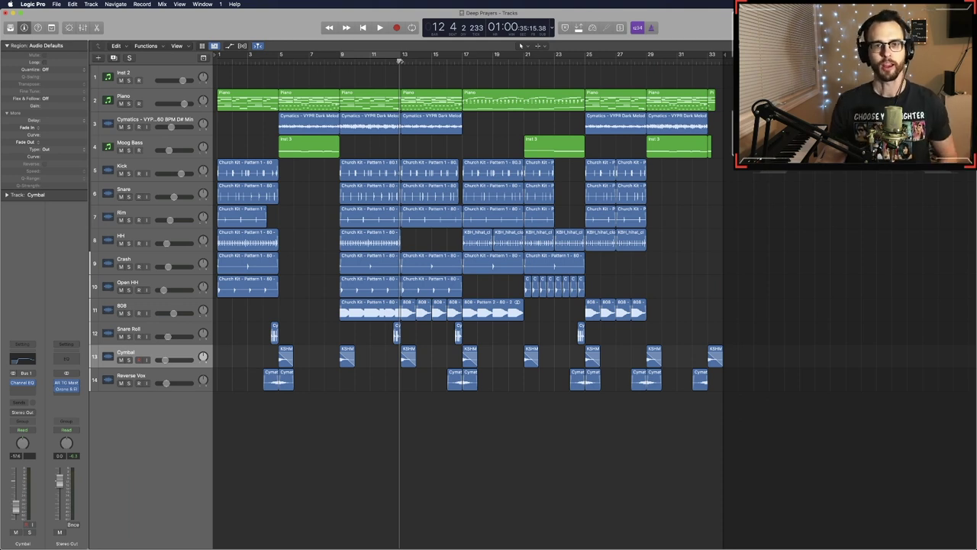
{"action": "left_click", "coordinate": [340, 61]}
{"action": "mouse_move", "coordinate": [339, 67]}
{"action": "left_mouse_down"}
{"action": "mouse_move", "coordinate": [400, 62]}
{"action": "mouse_move", "coordinate": [339, 61]}
{"action": "left_mouse_up"}
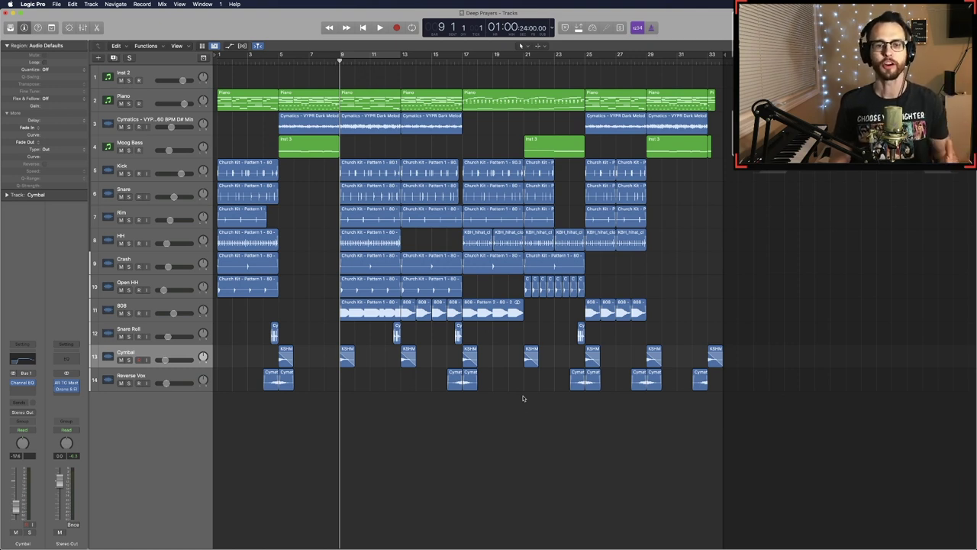
{"action": "key", "text": "space"}
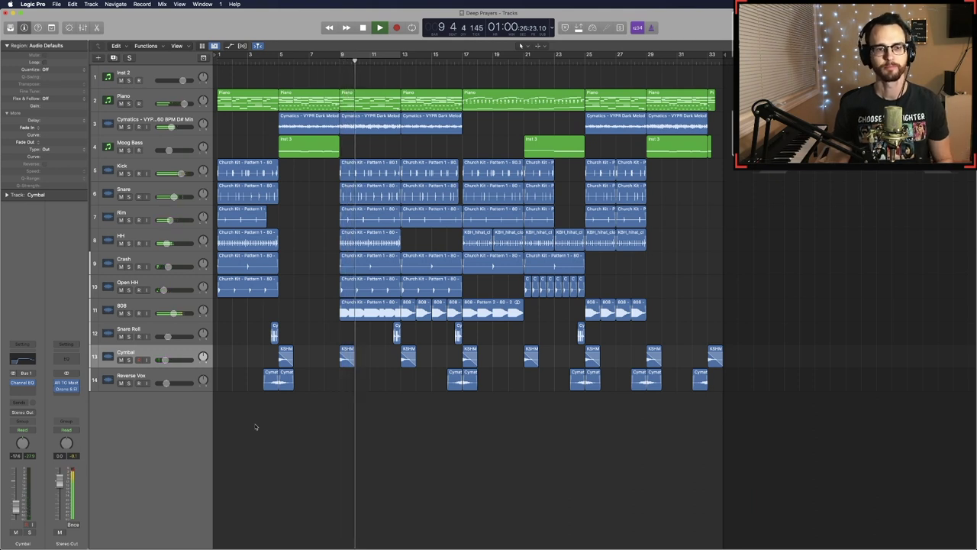
{"action": "key", "text": "space"}
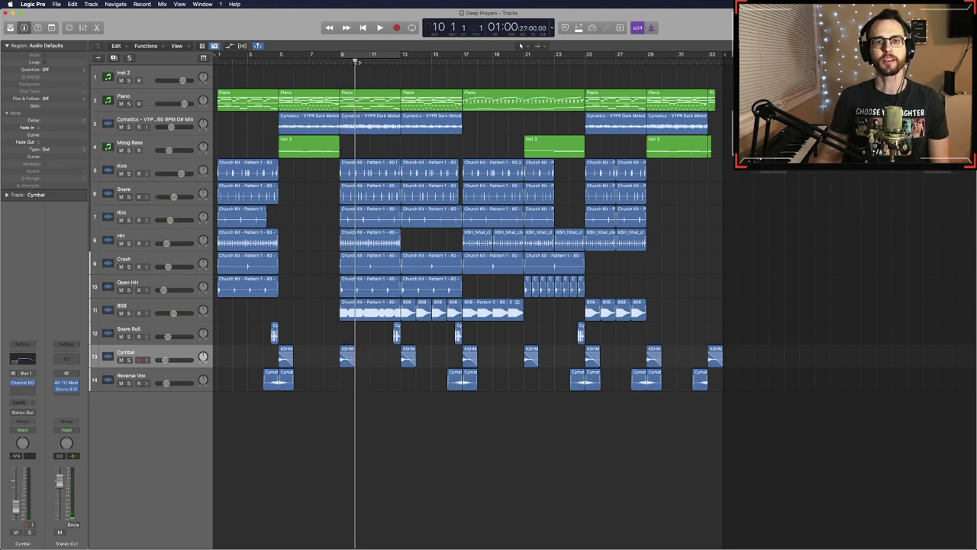
{"action": "left_click", "coordinate": [321, 63]}
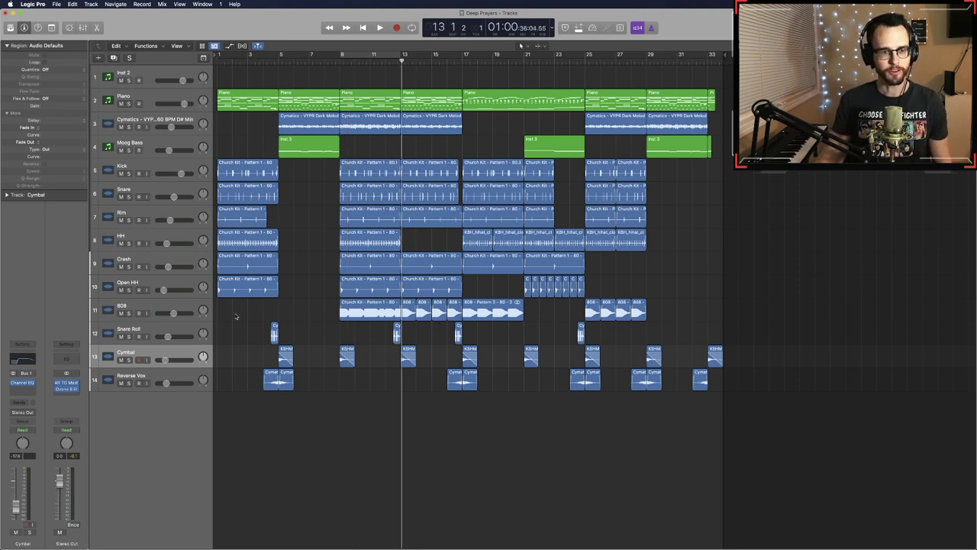
{"action": "left_click", "coordinate": [296, 100]}
{"action": "double_click", "coordinate": [295, 101]}
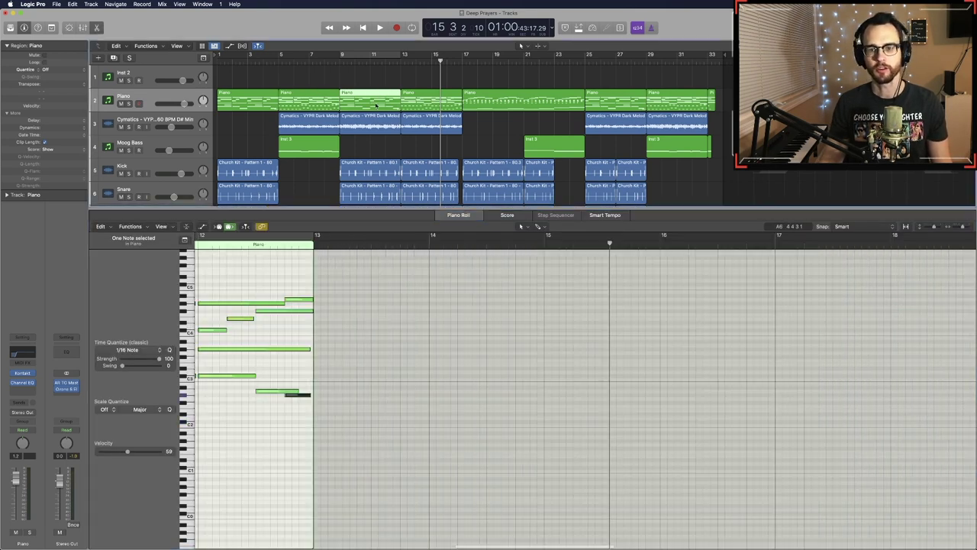
{"action": "key", "text": "Right"}
{"action": "key", "text": "Left"}
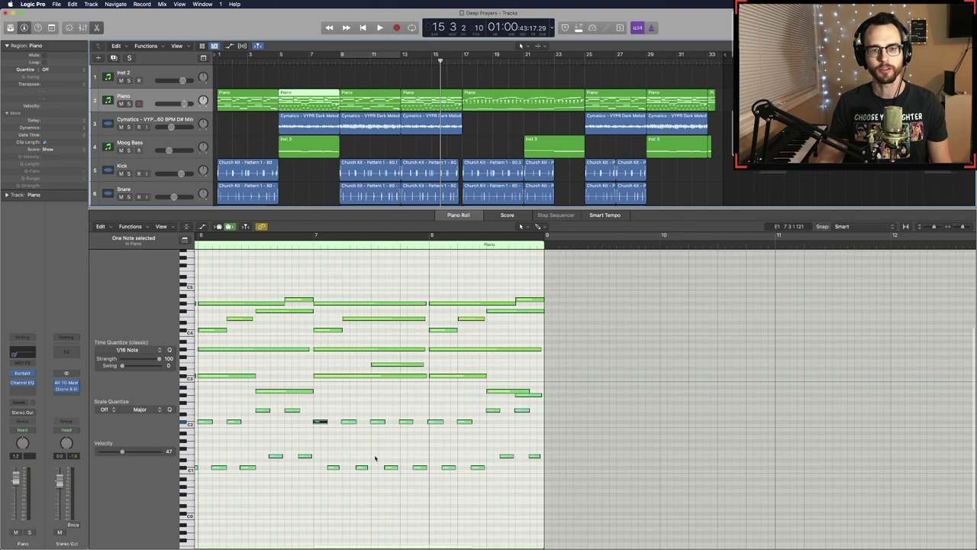
{"action": "left_click_drag", "start_coordinate": [343, 404], "coordinate": [370, 503]}
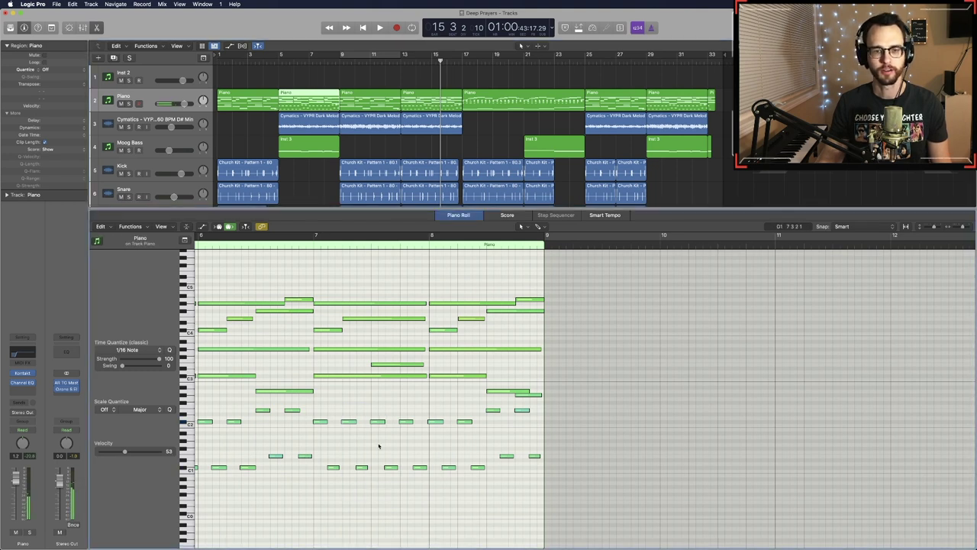
{"action": "key", "text": "e"}
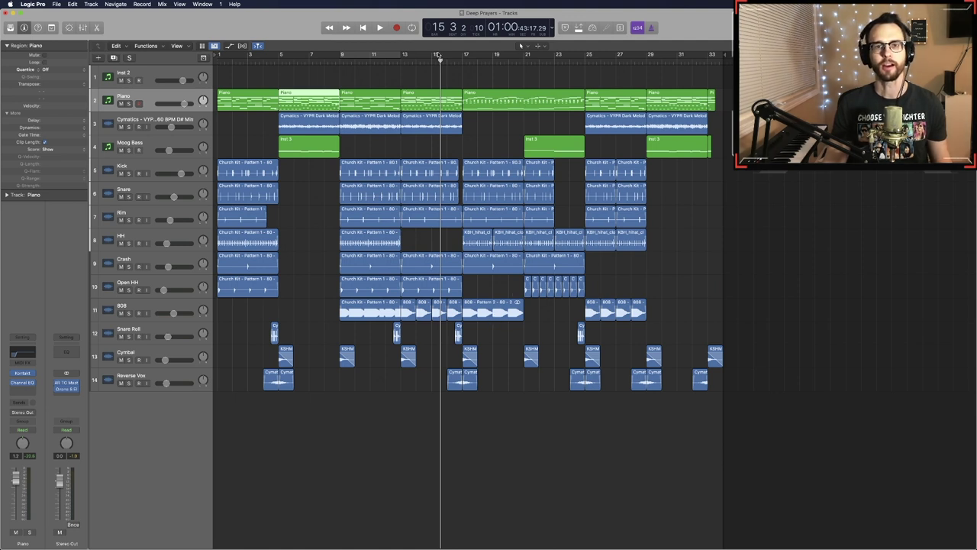
Step: Move the playhead to bar 5, return to bar 1, play, and skip ahead to bar 11
{"action": "left_click_drag", "start_coordinate": [440, 68], "coordinate": [520, 88]}
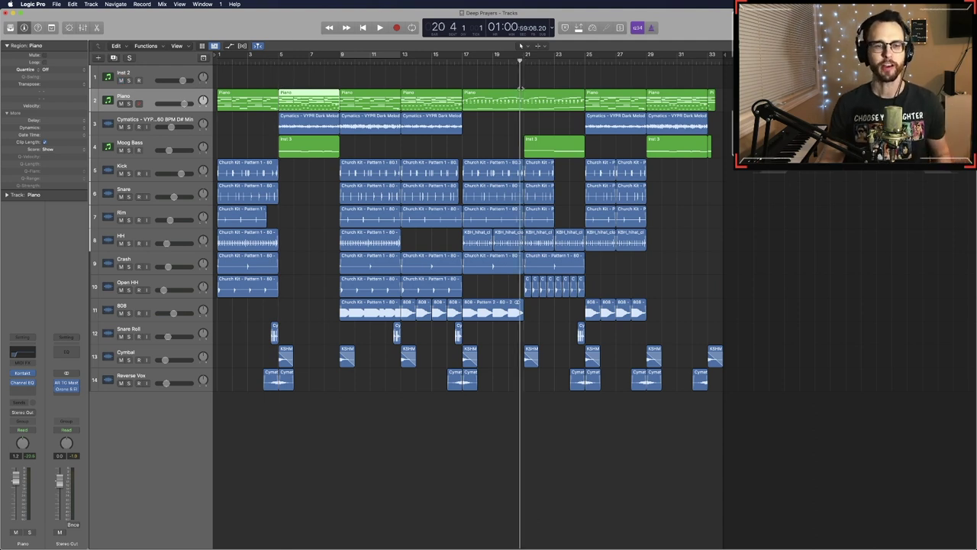
{"action": "key", "text": "Return"}
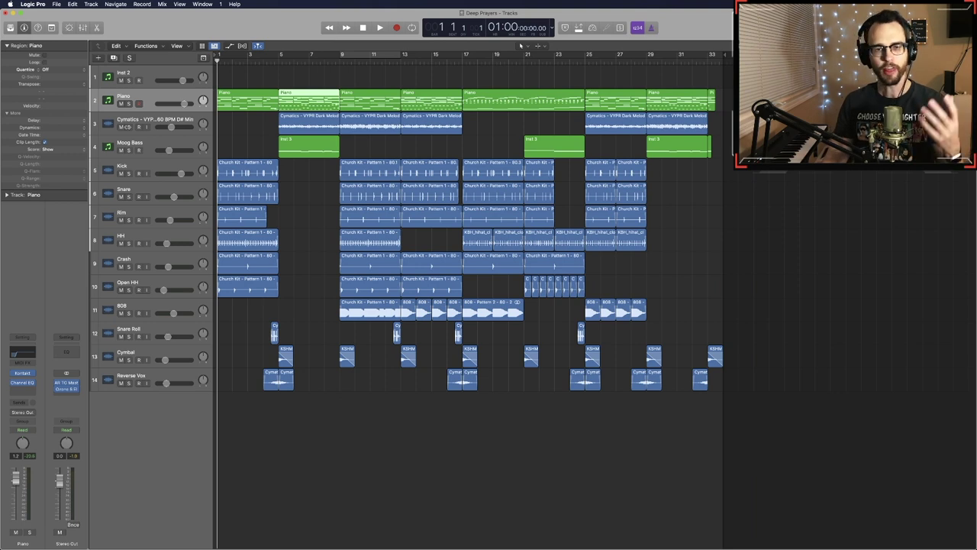
{"action": "key", "text": "space"}
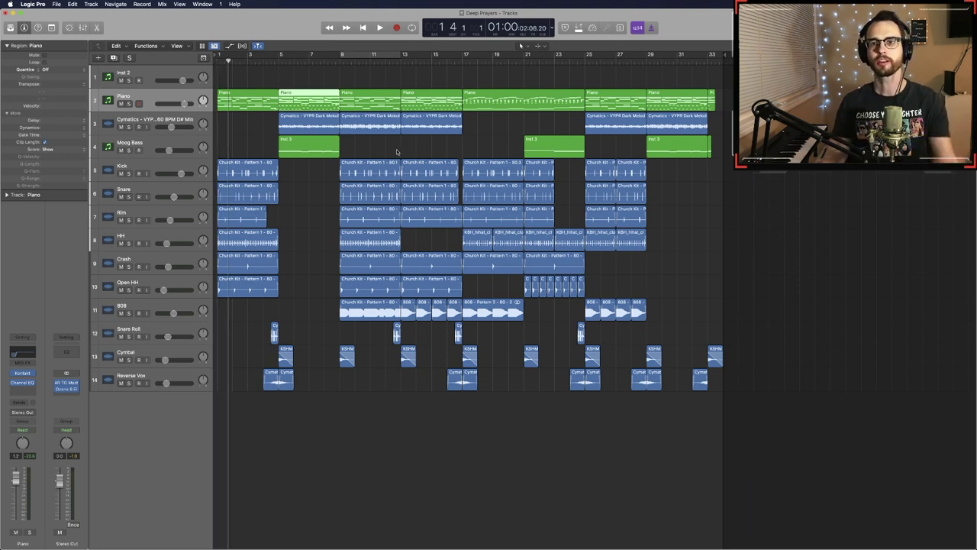
{"action": "left_click_drag", "start_coordinate": [228, 61], "coordinate": [67, 188]}
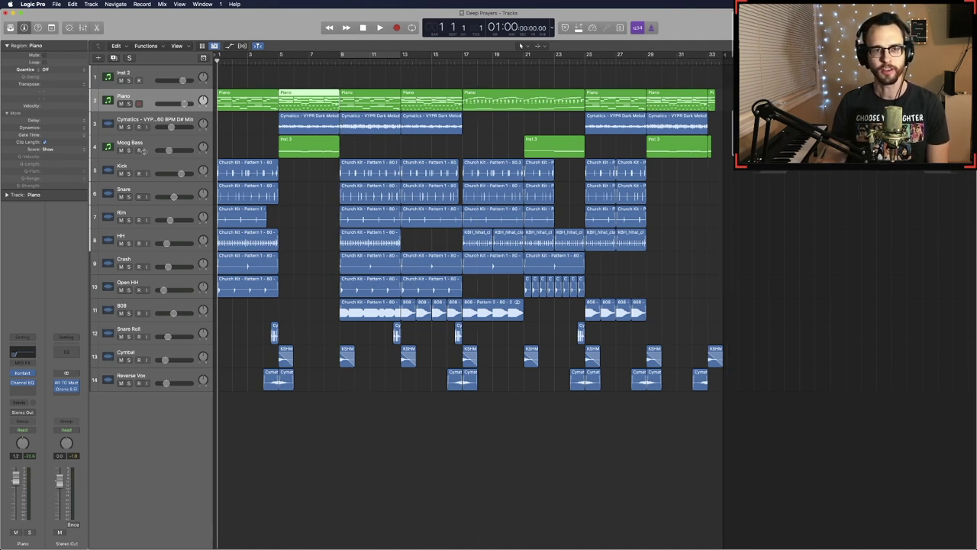